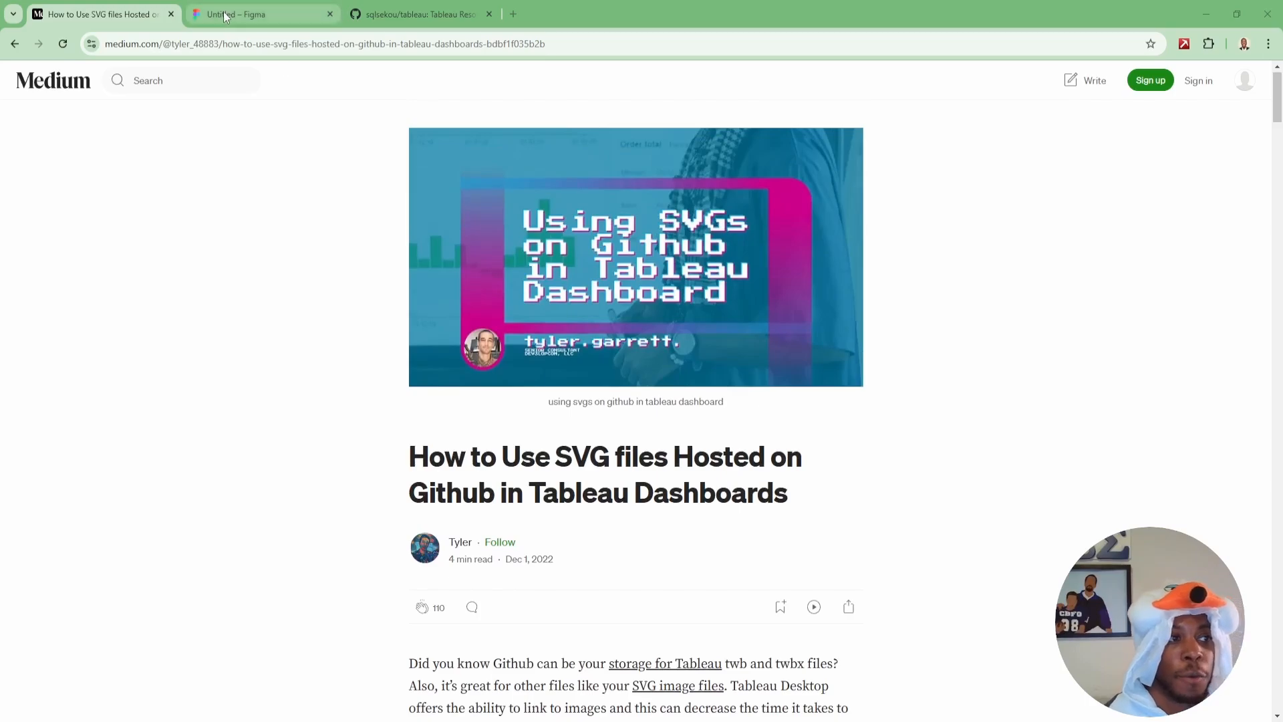
Switch to Figma and export the Group 3 dashboard background as an SVG file.
{"action": "left_click", "coordinate": [227, 14]}
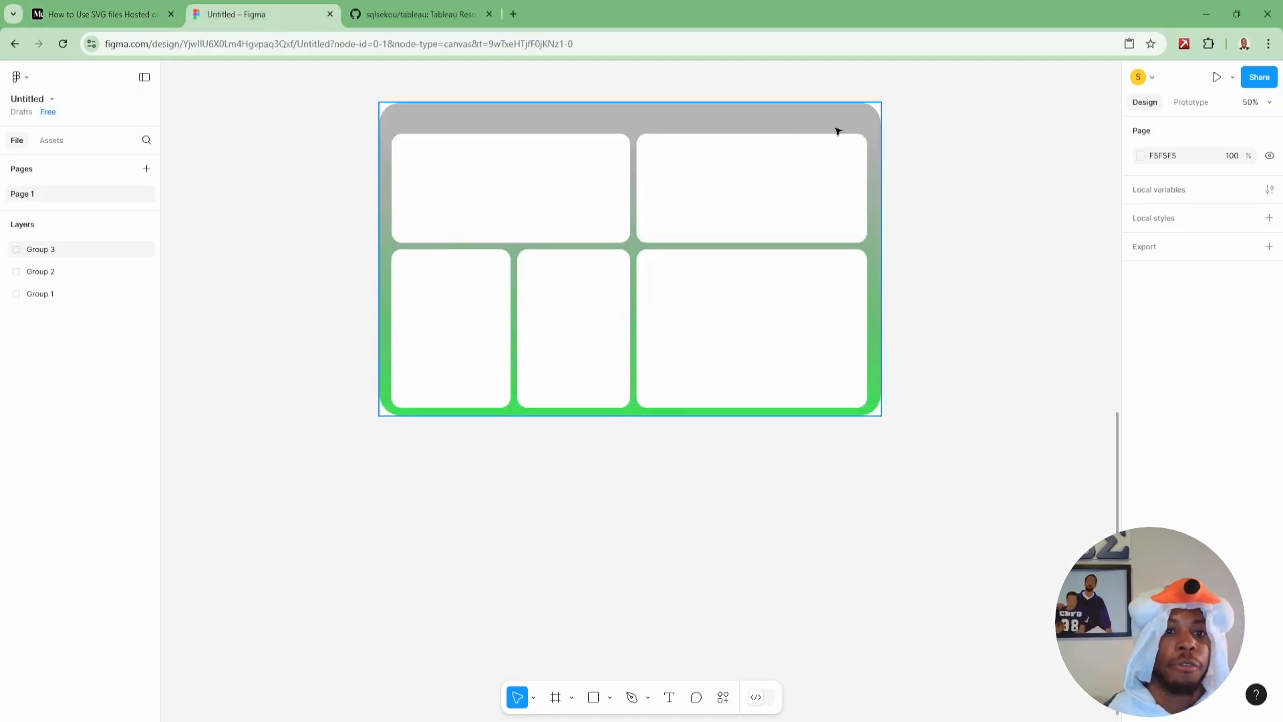
{"action": "left_click", "coordinate": [496, 118]}
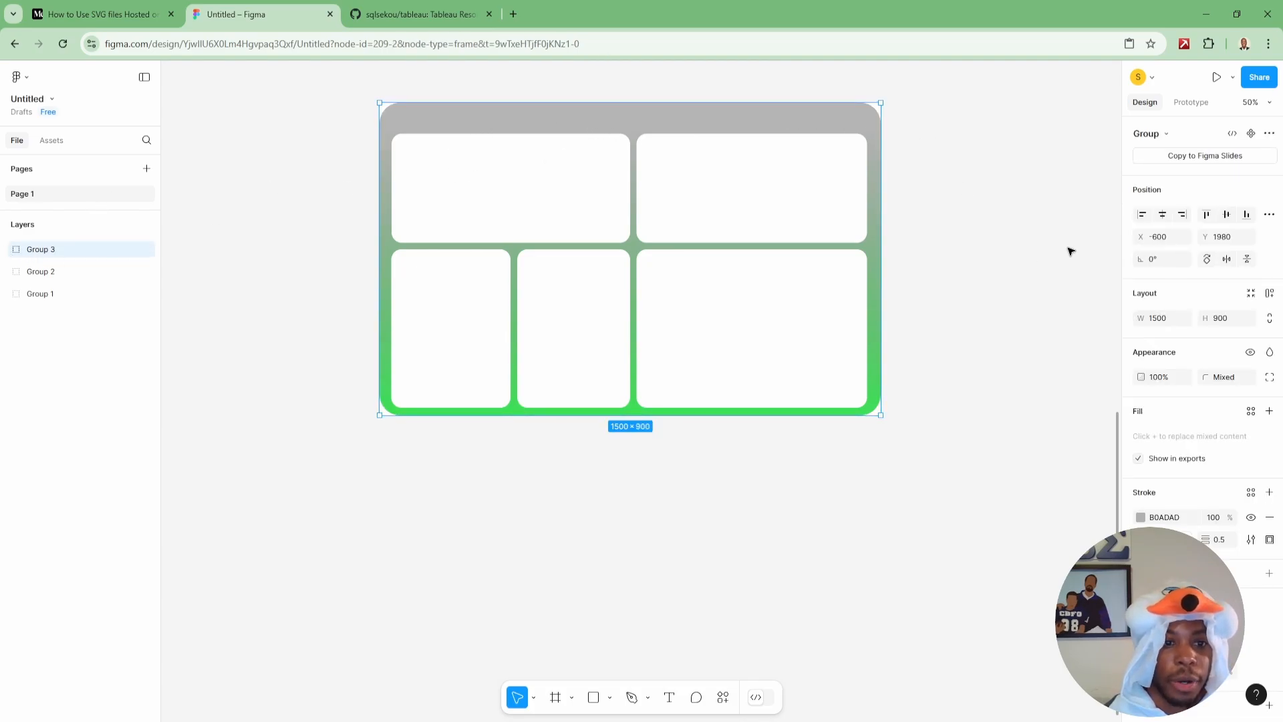
{"action": "right_click", "coordinate": [815, 122]}
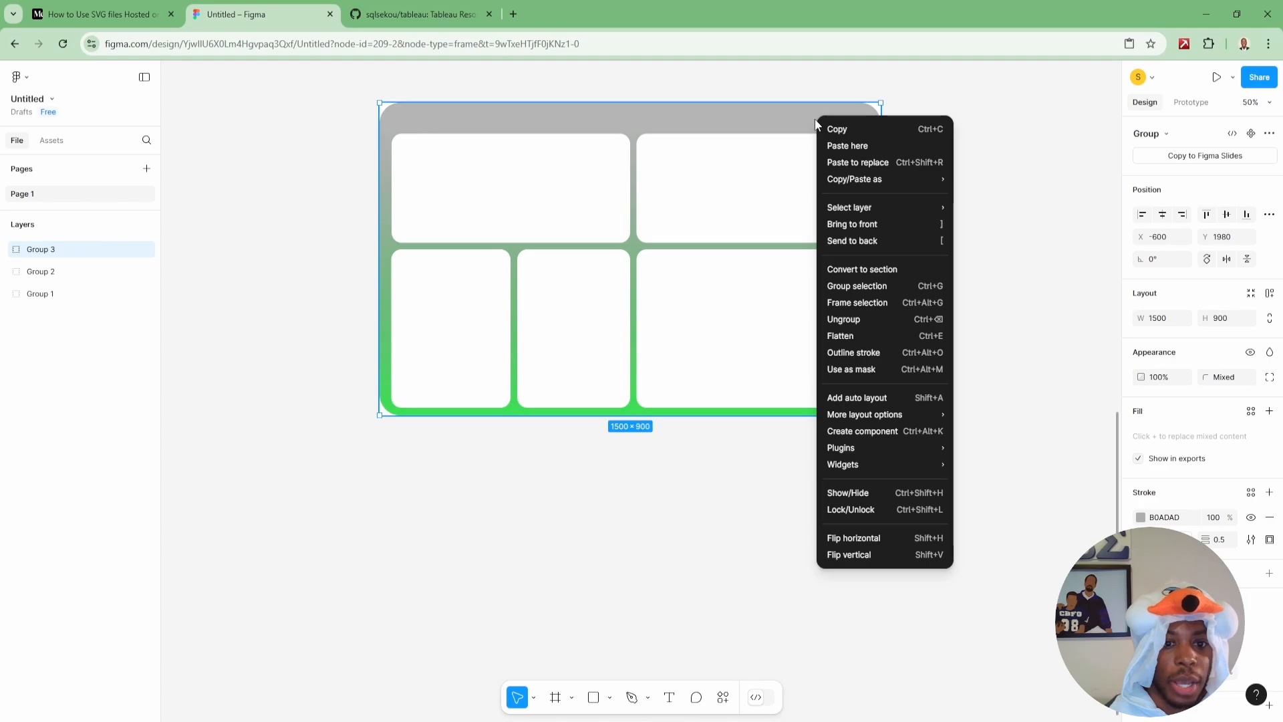
{"action": "left_click", "coordinate": [948, 113]}
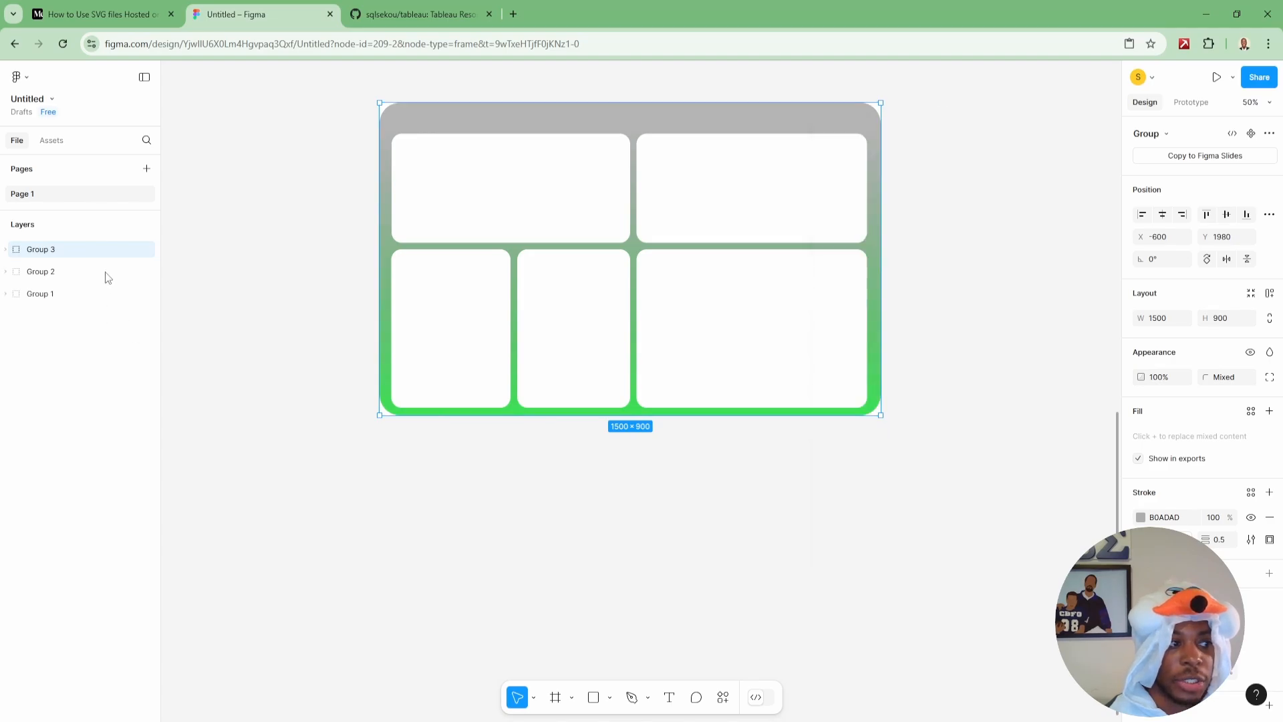
{"action": "right_click", "coordinate": [85, 252]}
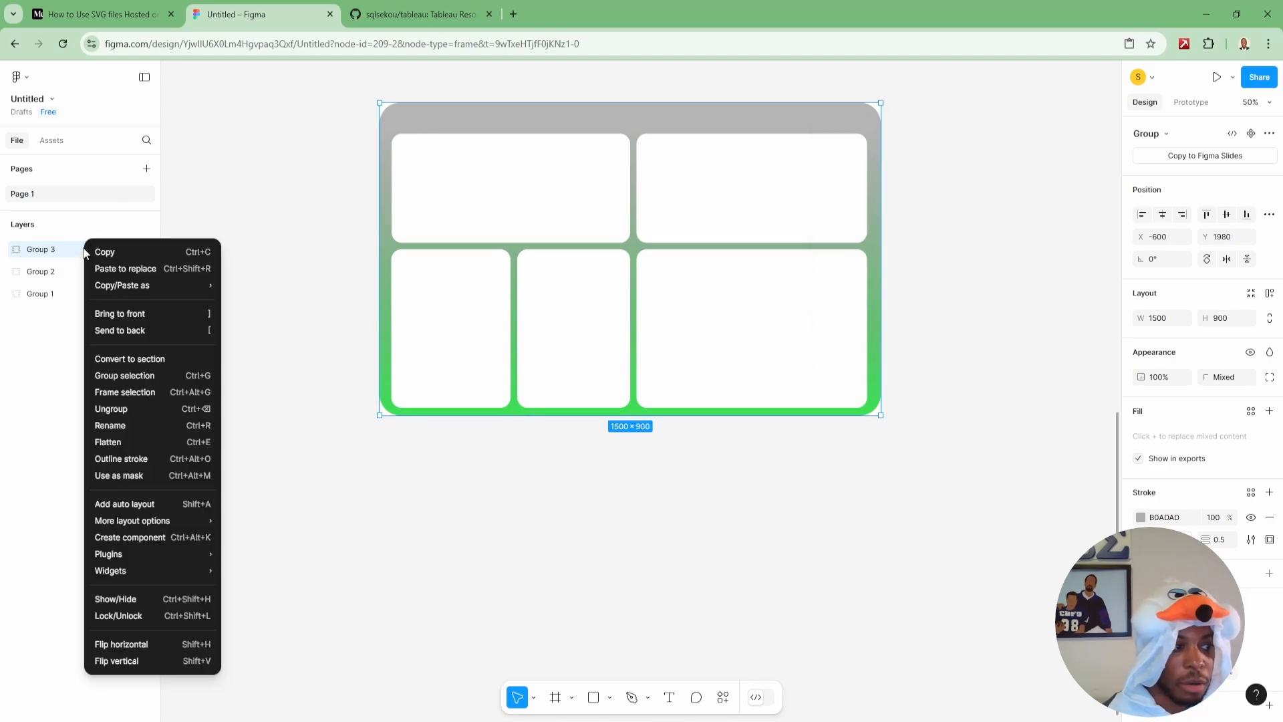
{"action": "key", "text": "Escape"}
{"action": "scroll", "coordinate": [1202, 334], "scroll_direction": "down", "scroll_amount": 3}
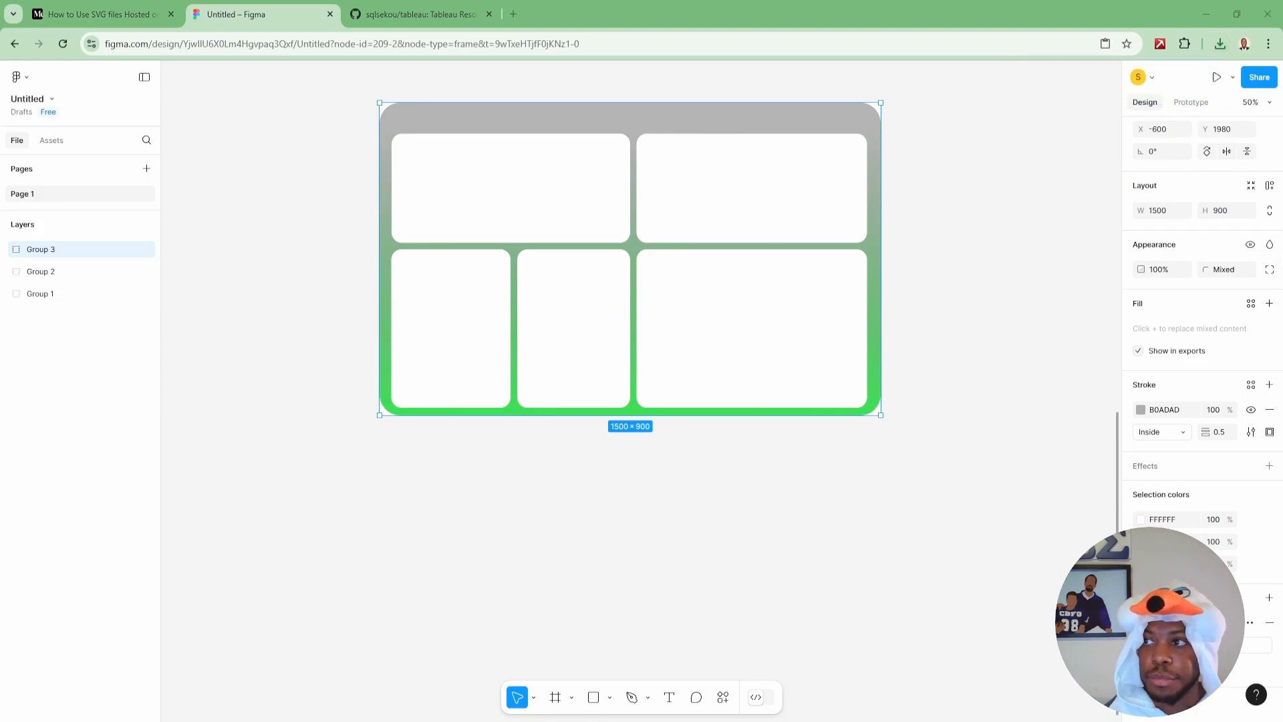
Open the downloaded Group 3.svg to check the exported image, and minimize its window.
{"action": "left_click_drag", "start_coordinate": [922, 202], "coordinate": [1282, 122]}
{"action": "double_click", "coordinate": [679, 303]}
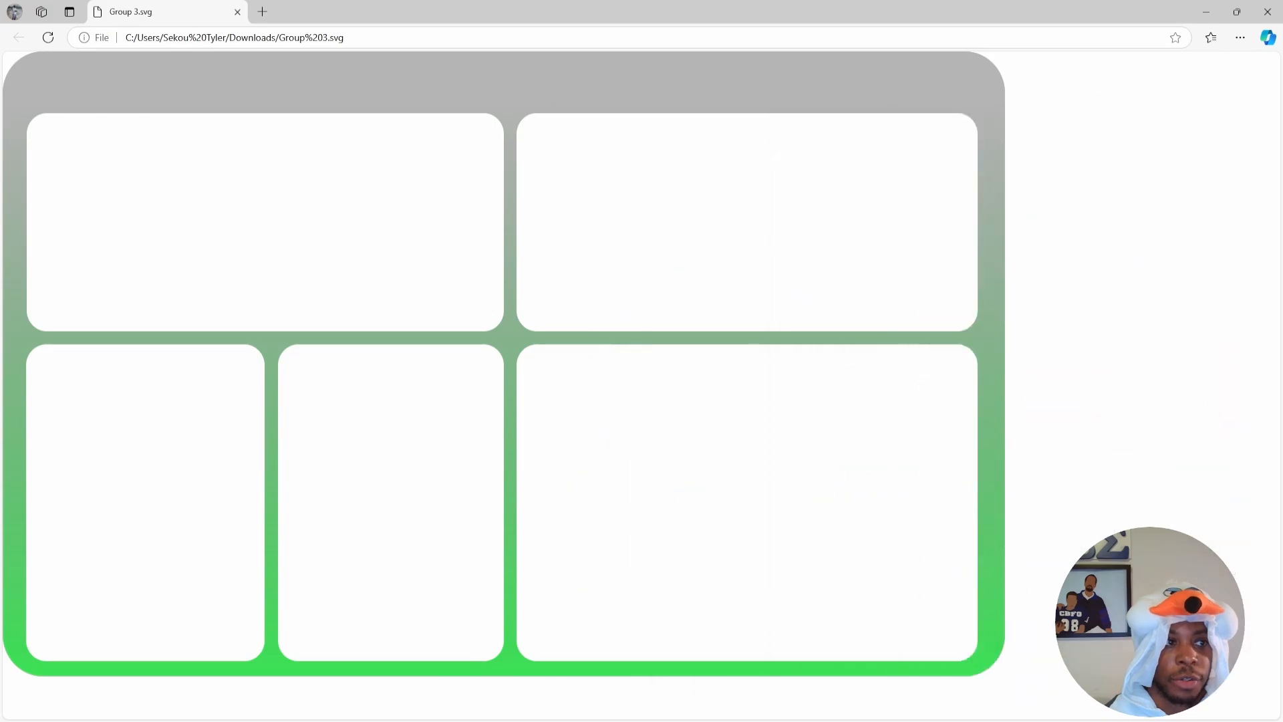
{"action": "left_click", "coordinate": [1206, 12]}
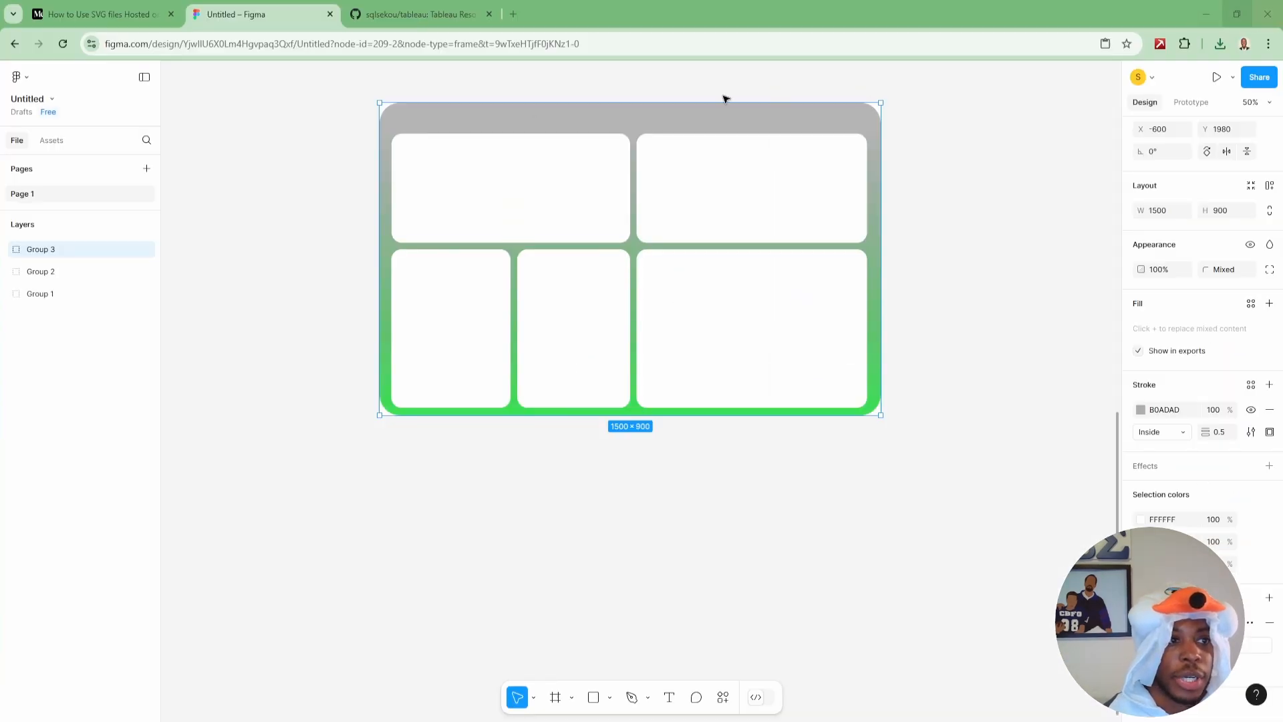
Switch to the tableau repository on GitHub and add Group 3.svg as a file upload.
{"action": "left_click", "coordinate": [398, 14]}
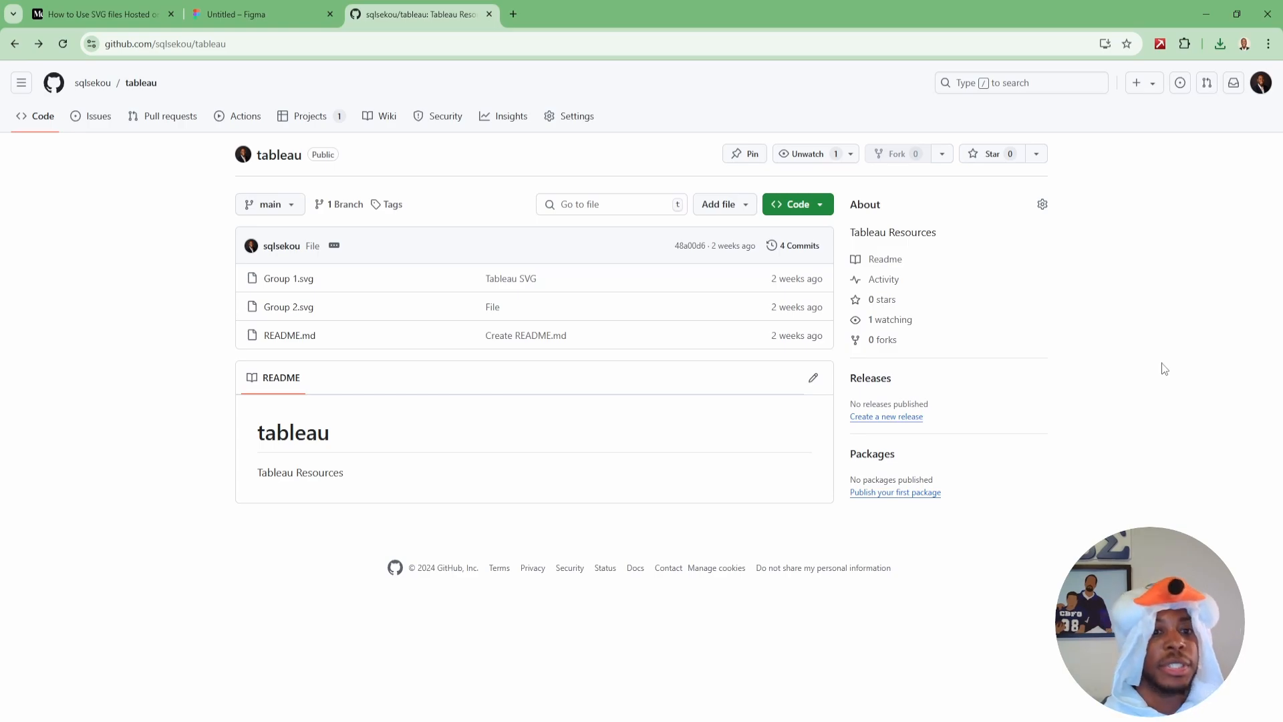
{"action": "left_click", "coordinate": [742, 209]}
{"action": "left_click", "coordinate": [738, 256]}
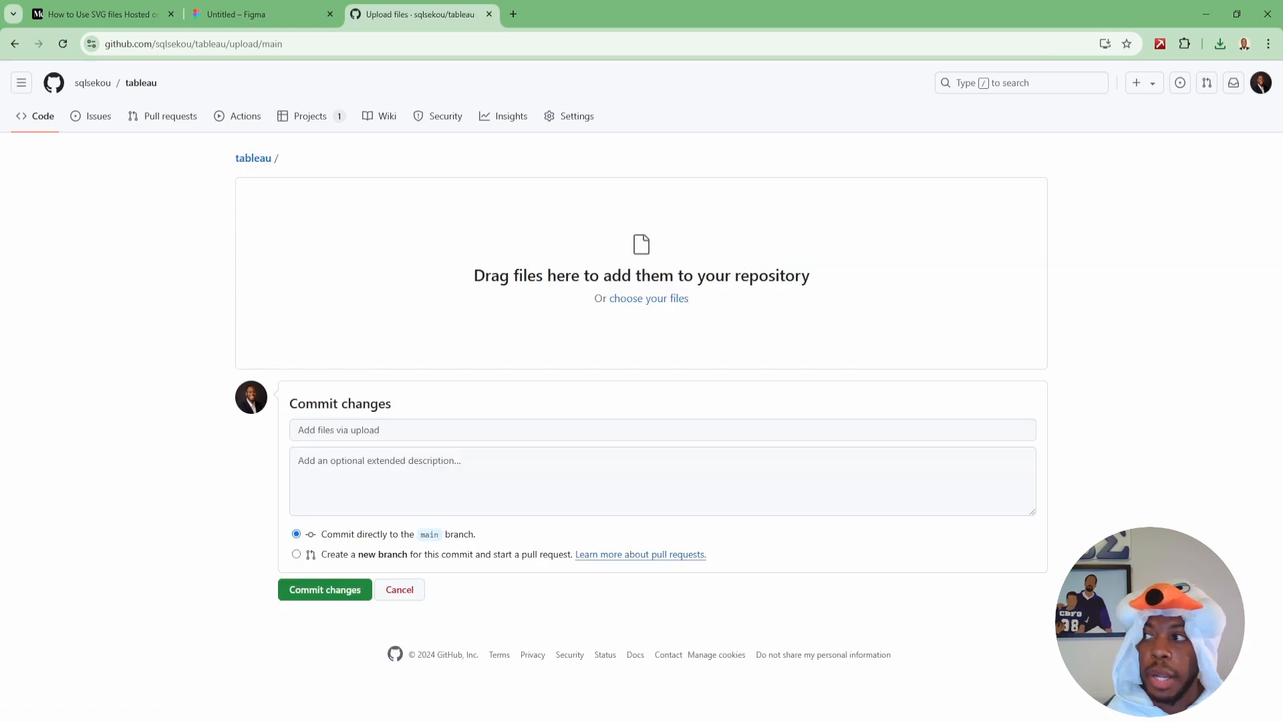
{"action": "left_click_drag", "start_coordinate": [508, 288], "coordinate": [548, 279]}
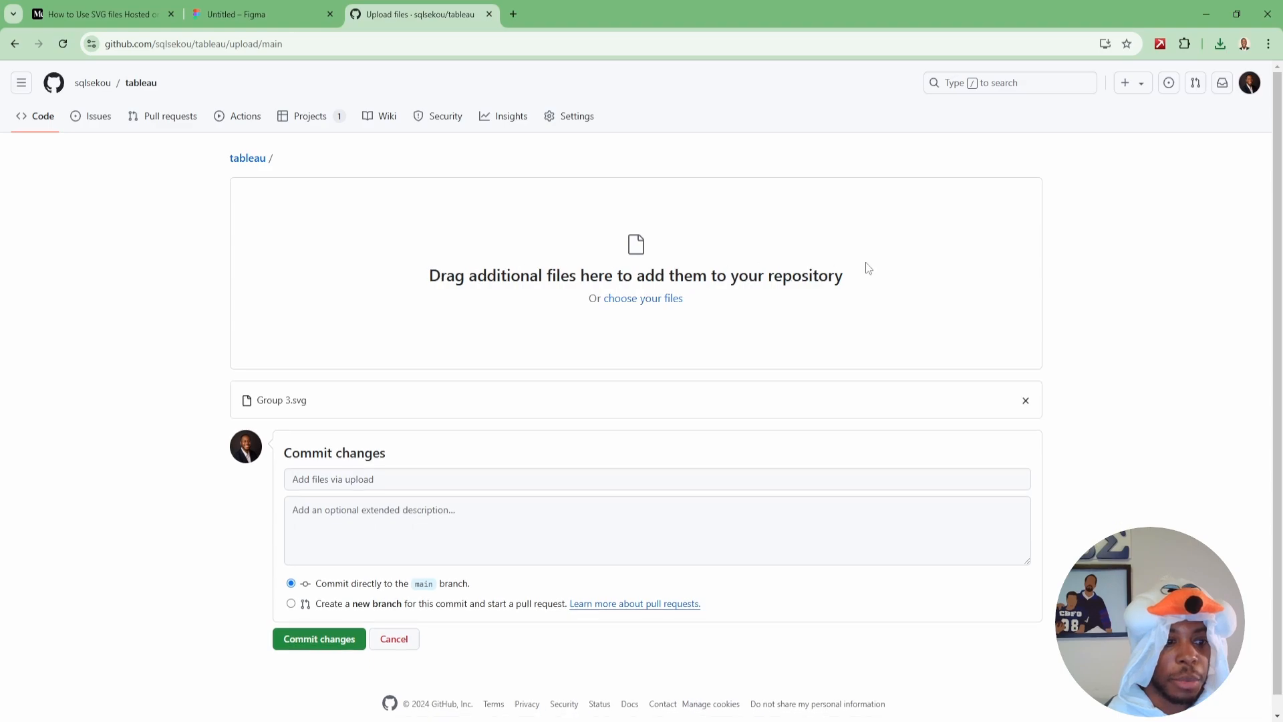
Commit the uploaded file directly to the main branch with the message "Group 3 Svg".
{"action": "left_click", "coordinate": [345, 482]}
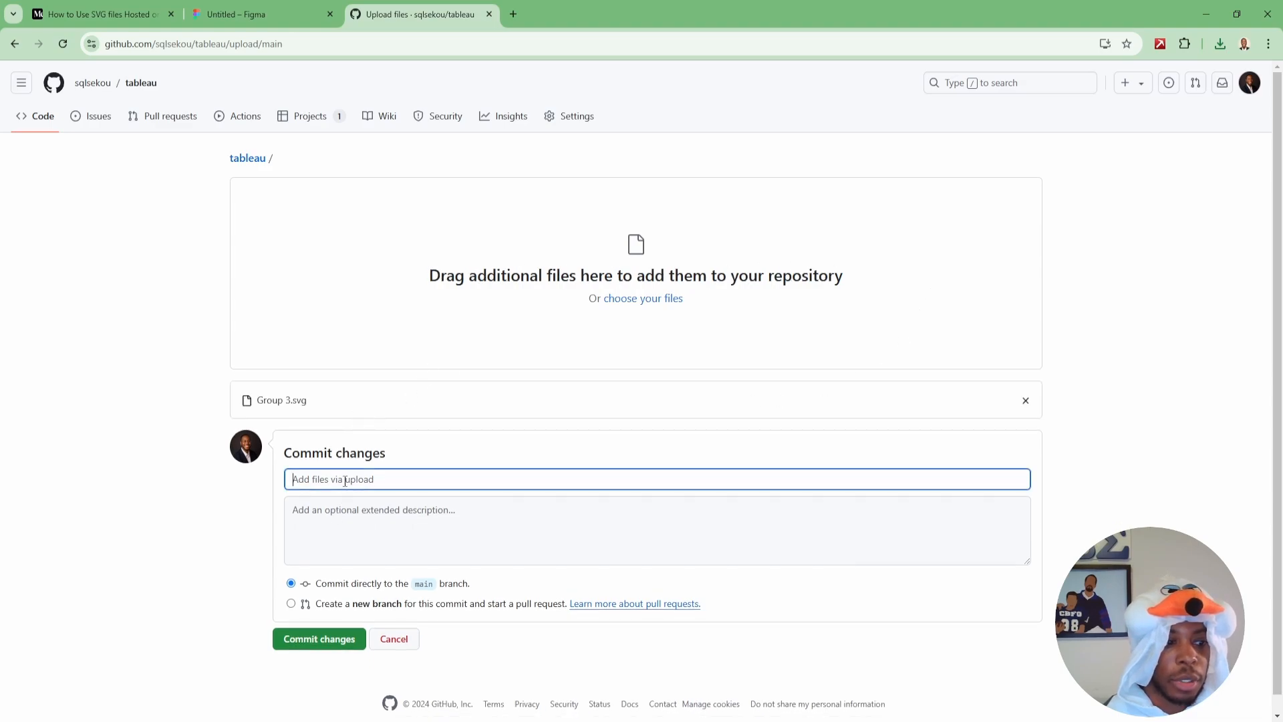
{"action": "type", "text": "Group "}
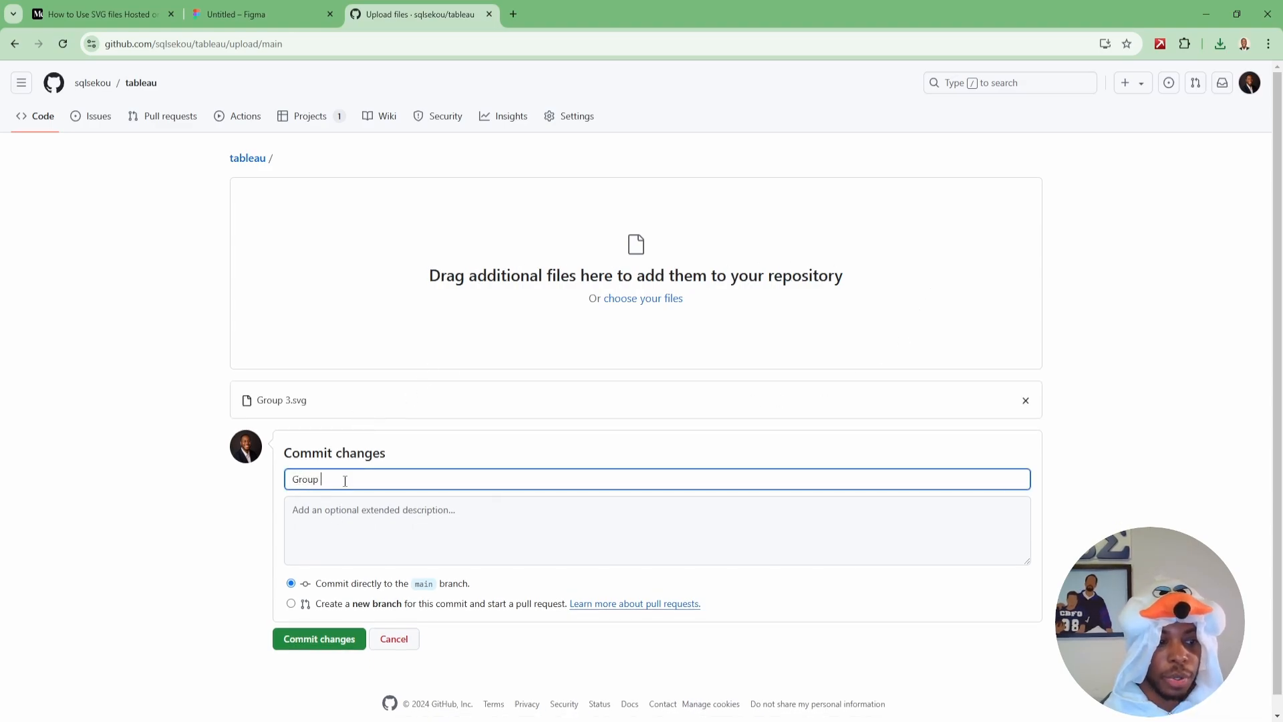
{"action": "type", "text": "3 Svg"}
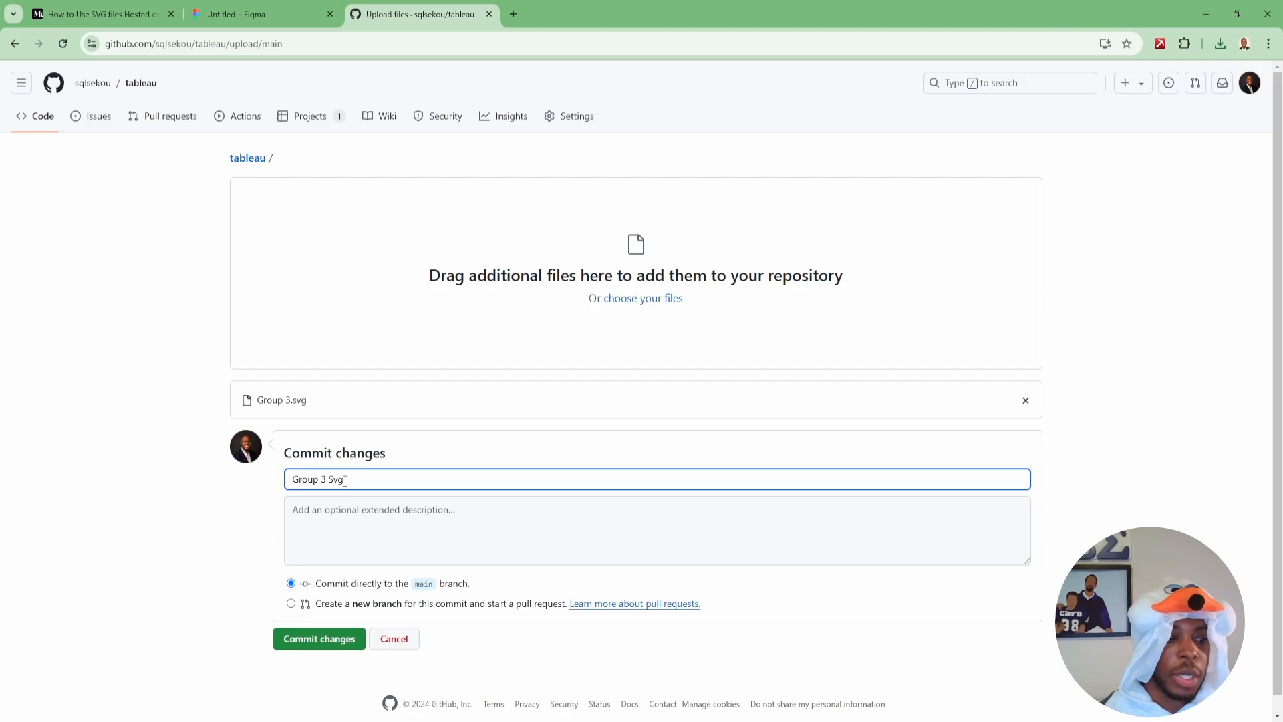
{"action": "left_click", "coordinate": [311, 640]}
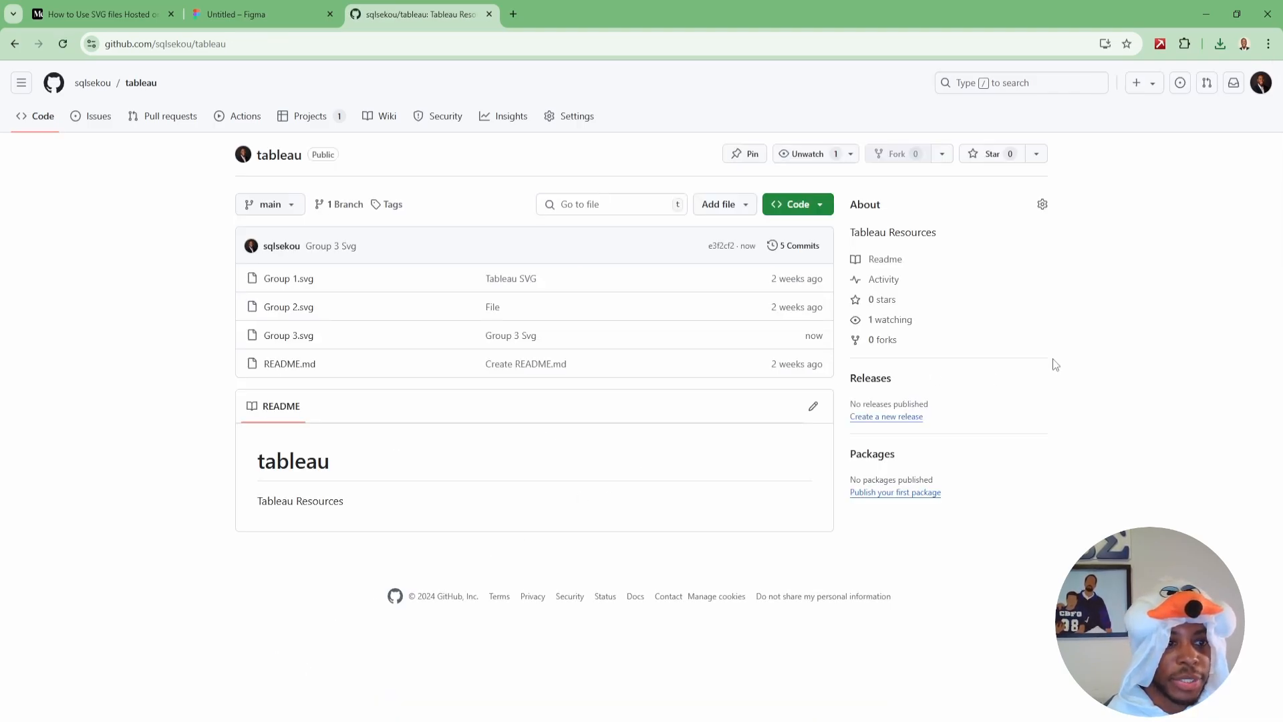
Open the raw version of Group 3.svg from the repository and copy its URL.
{"action": "left_click", "coordinate": [289, 339]}
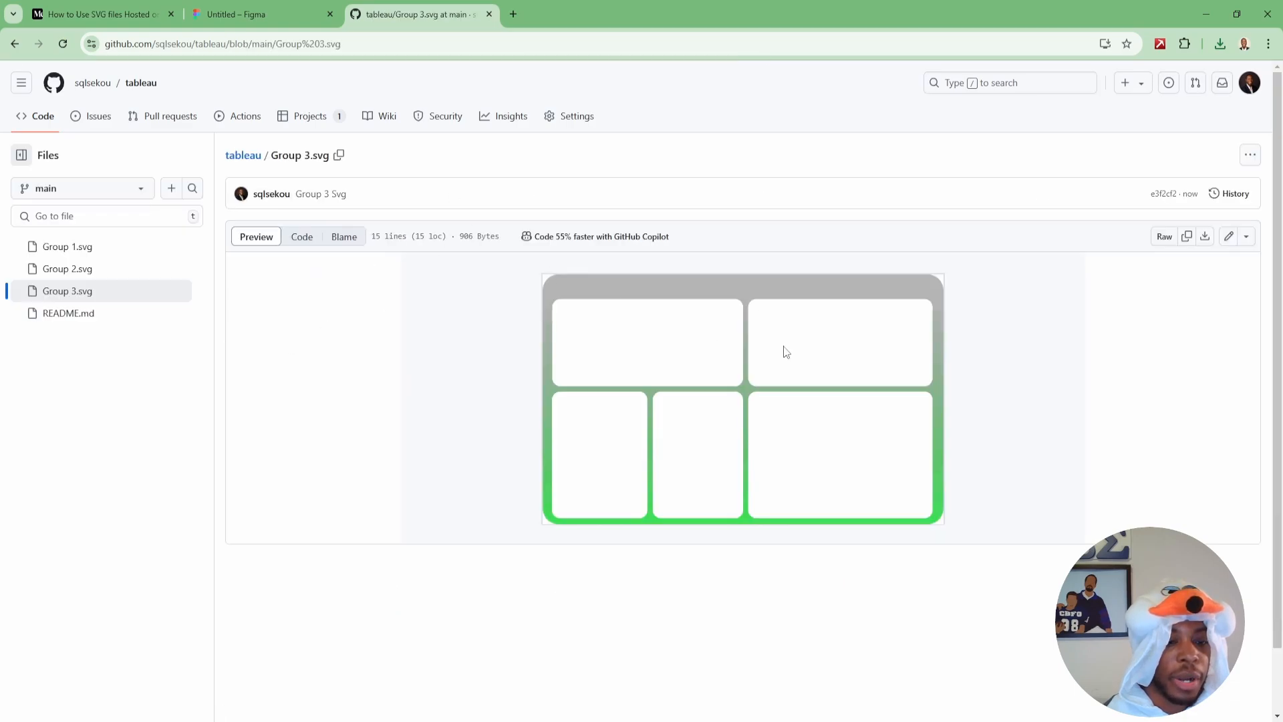
{"action": "left_click", "coordinate": [1162, 242]}
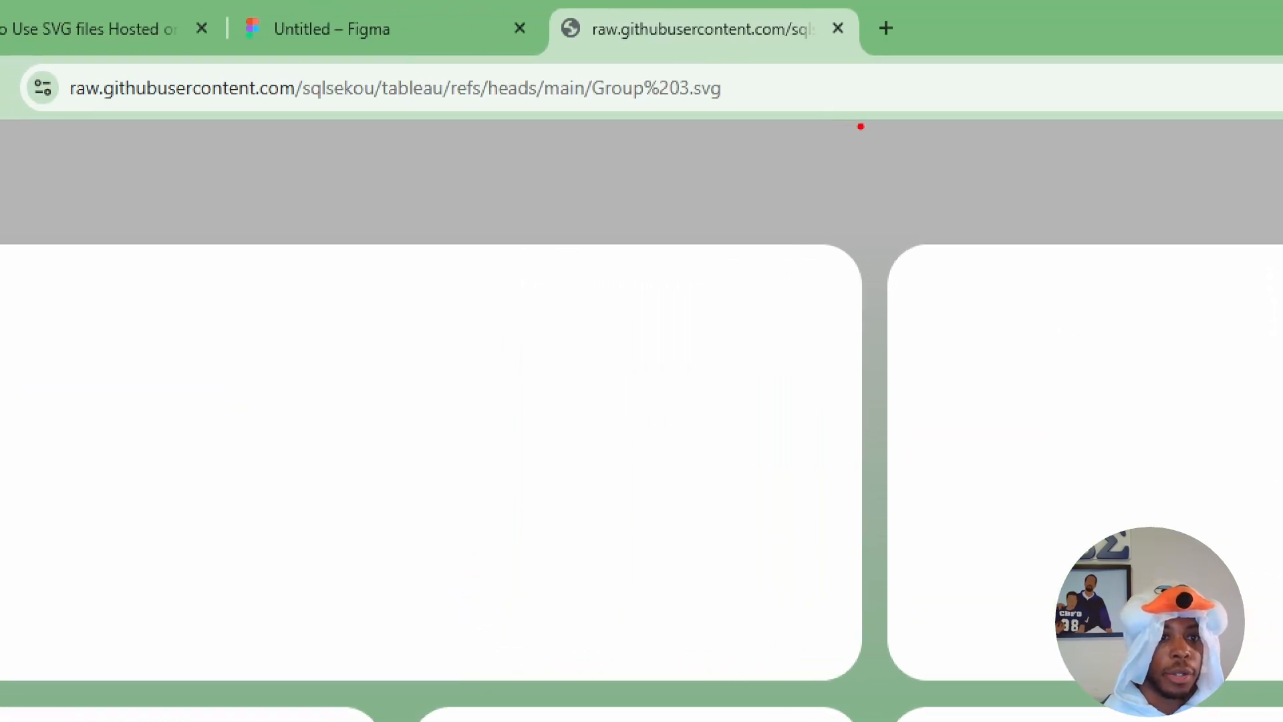
{"action": "mouse_move", "coordinate": [739, 112]}
{"action": "left_mouse_down"}
{"action": "mouse_move", "coordinate": [349, 133]}
{"action": "mouse_move", "coordinate": [73, 114]}
{"action": "left_mouse_up"}
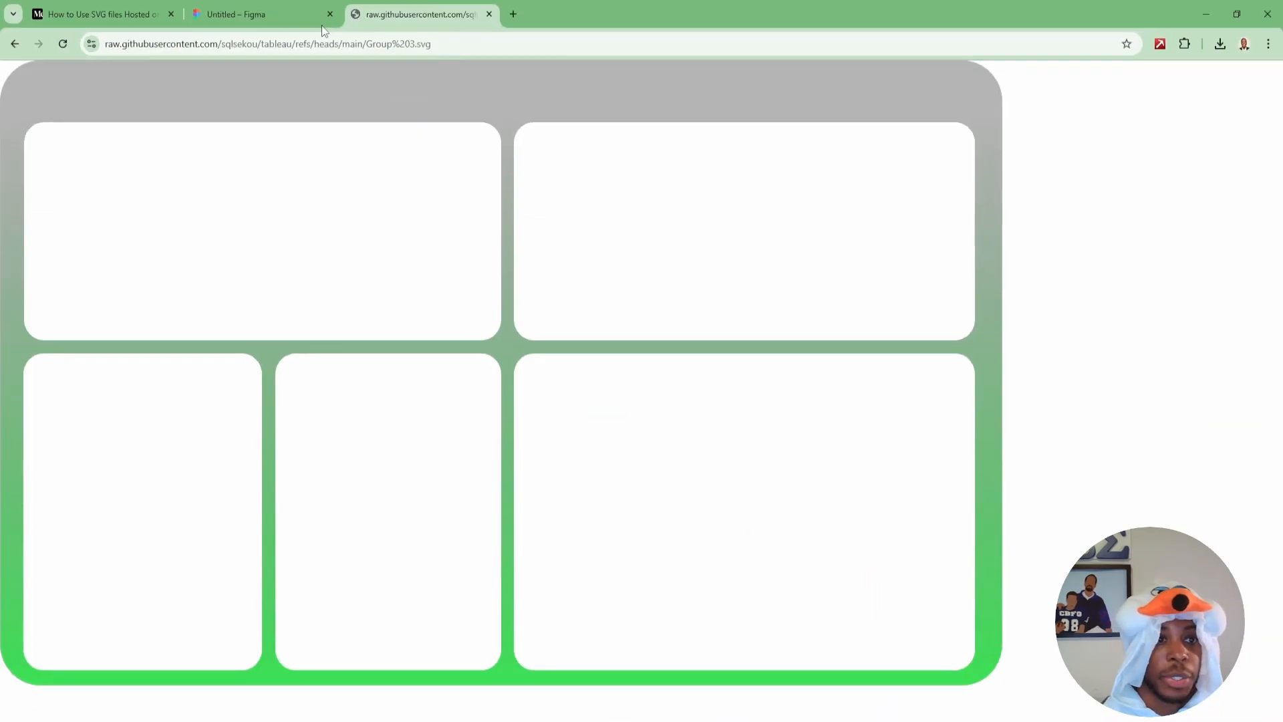
{"action": "left_click", "coordinate": [408, 43]}
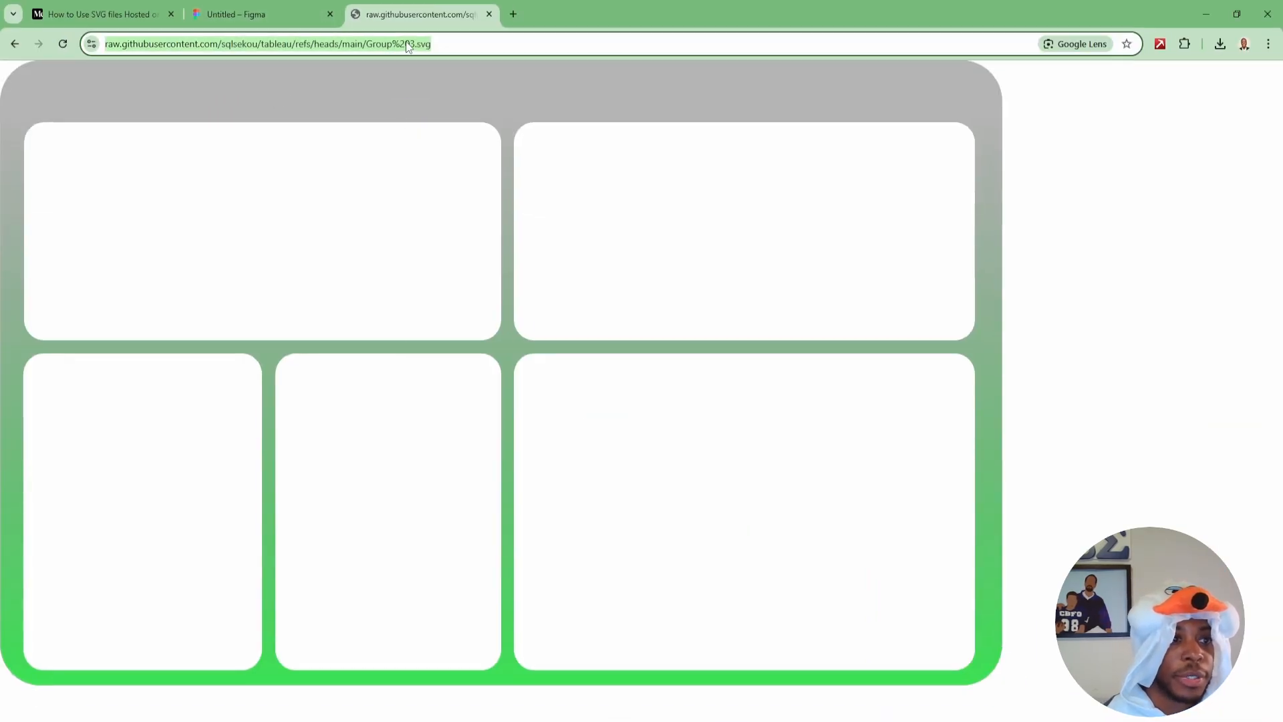
{"action": "right_click", "coordinate": [408, 43]}
{"action": "left_click", "coordinate": [443, 173]}
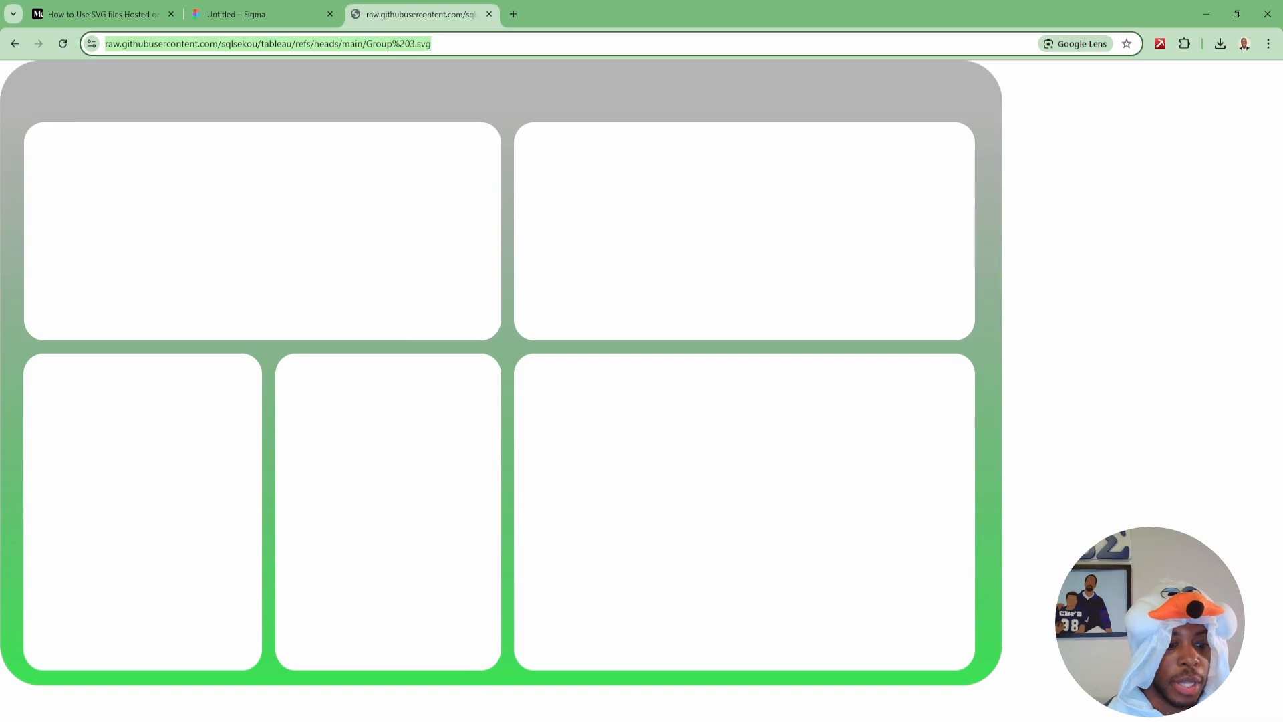
Switch to Tableau and add an image object linked to the copied SVG URL, with Fit Image and Center Image enabled.
{"action": "key", "text": "alt+Tab"}
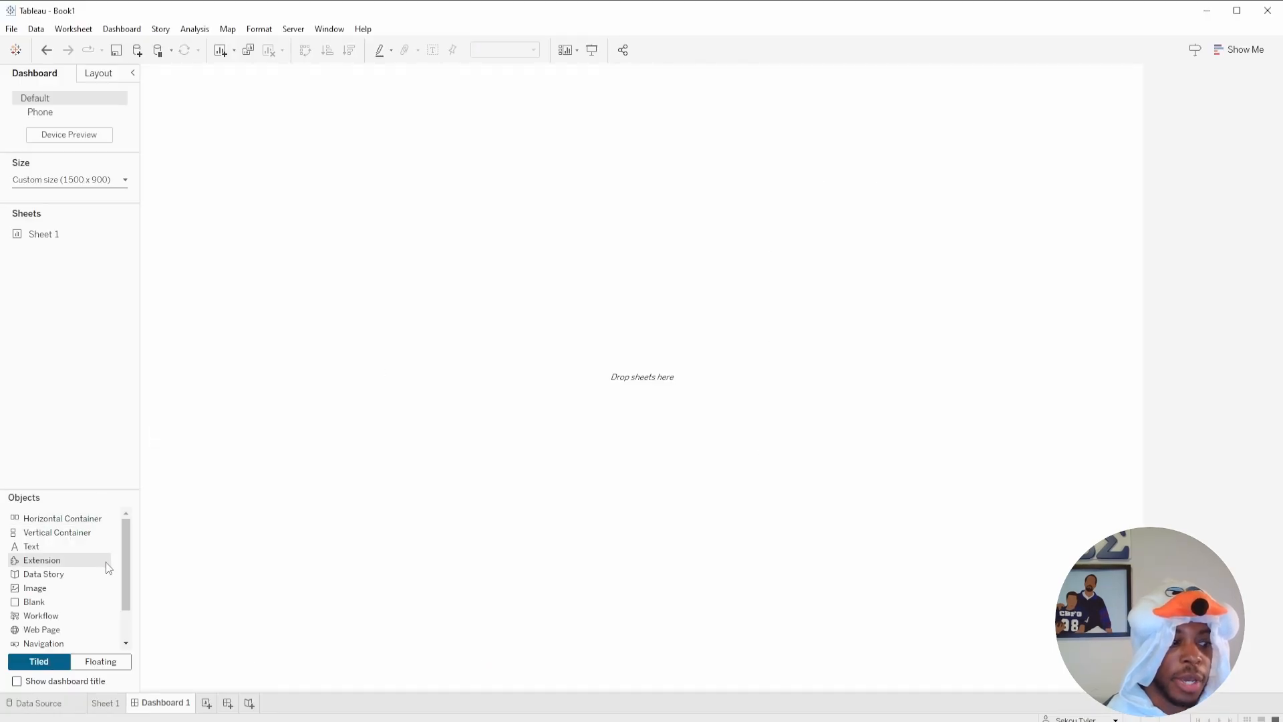
{"action": "left_click_drag", "start_coordinate": [40, 631], "coordinate": [407, 355]}
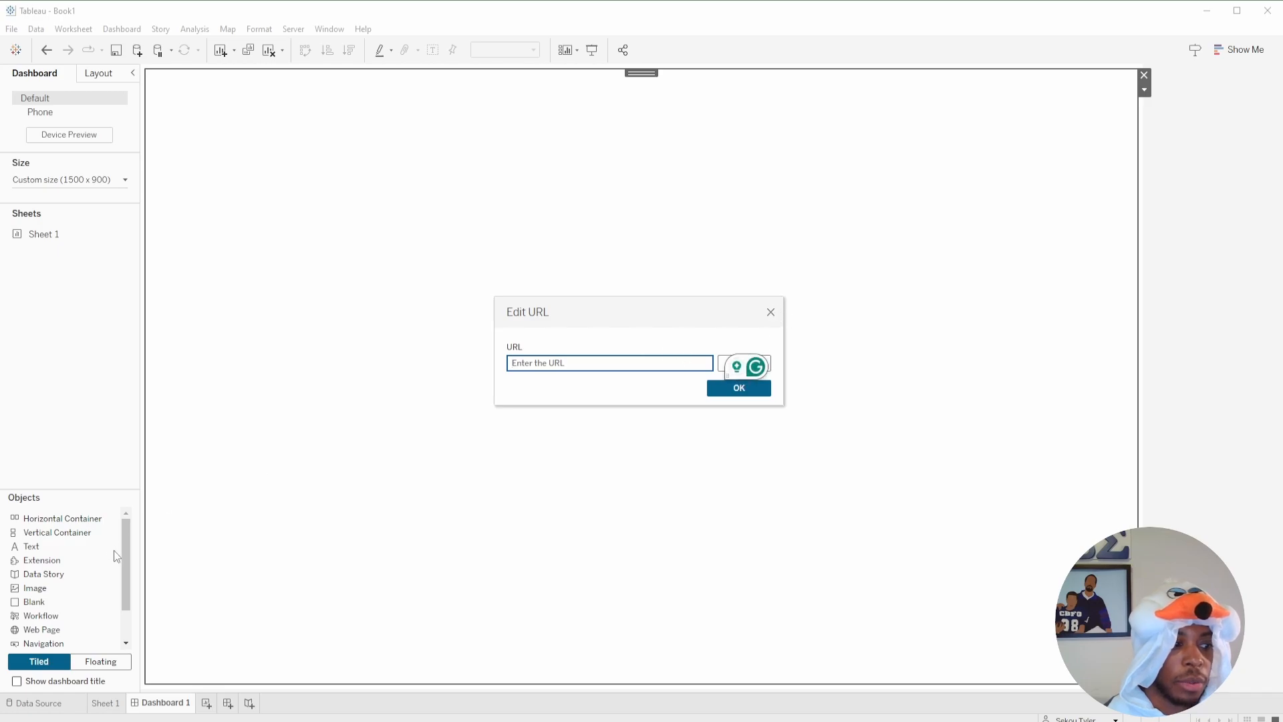
{"action": "left_click", "coordinate": [770, 312]}
{"action": "left_click_drag", "start_coordinate": [124, 559], "coordinate": [359, 391]}
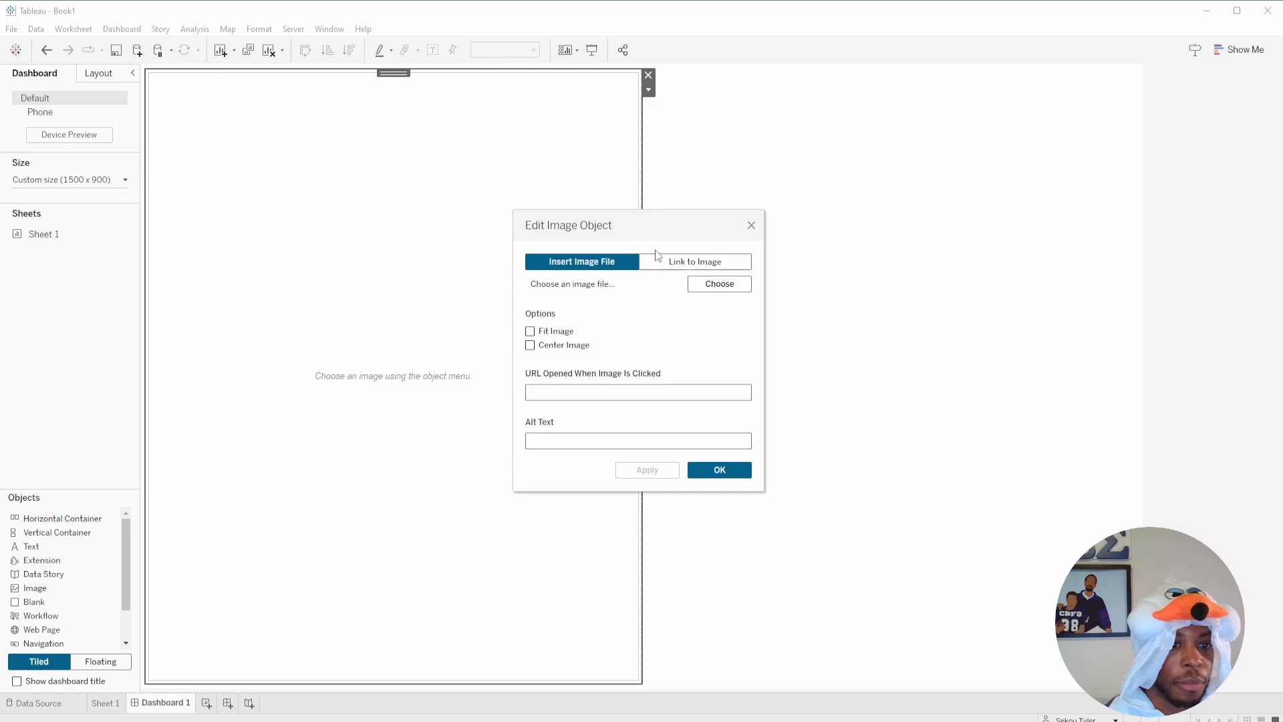
{"action": "left_click", "coordinate": [675, 265]}
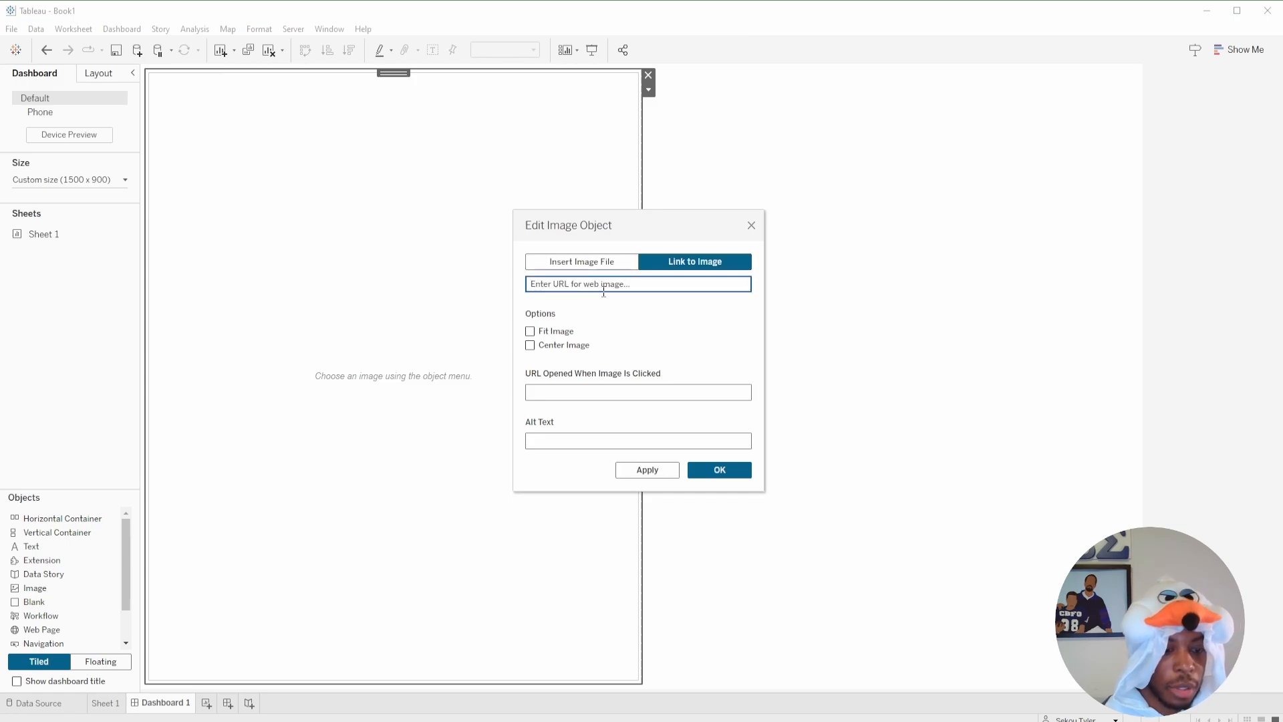
{"action": "key", "text": "ctrl+v"}
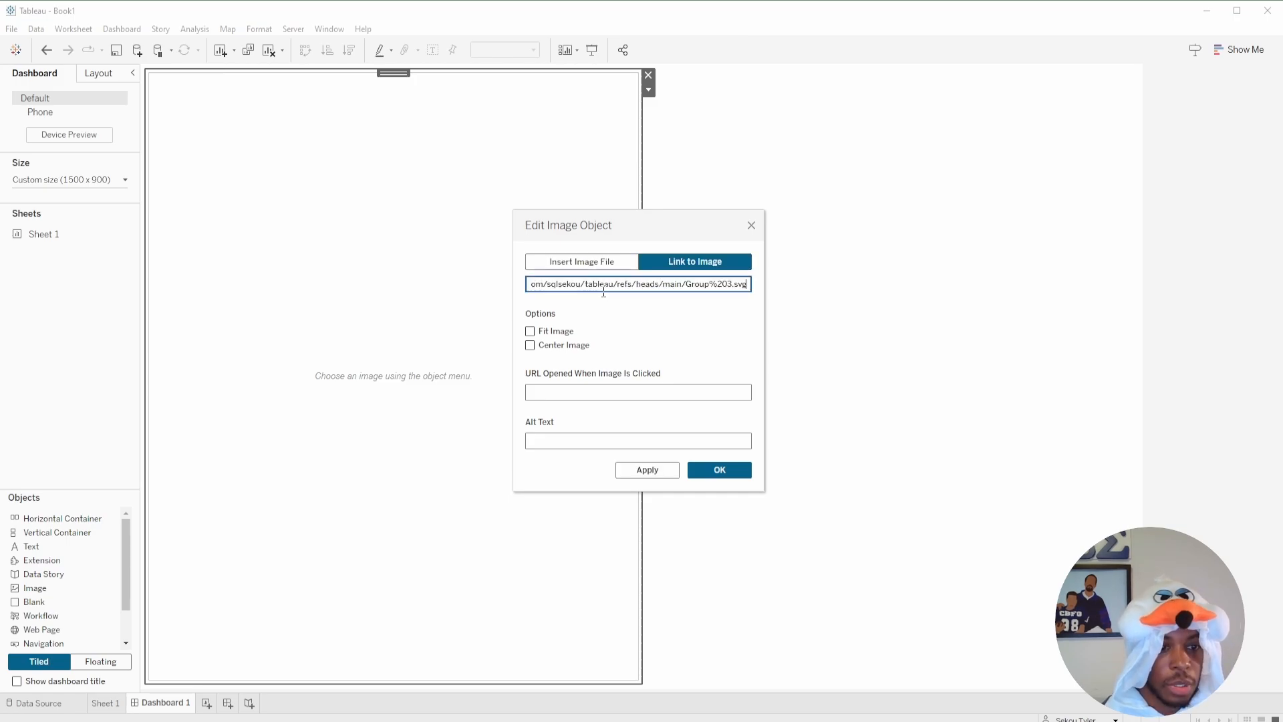
{"action": "left_click", "coordinate": [530, 332]}
{"action": "left_click", "coordinate": [530, 345]}
{"action": "left_click", "coordinate": [719, 469]}
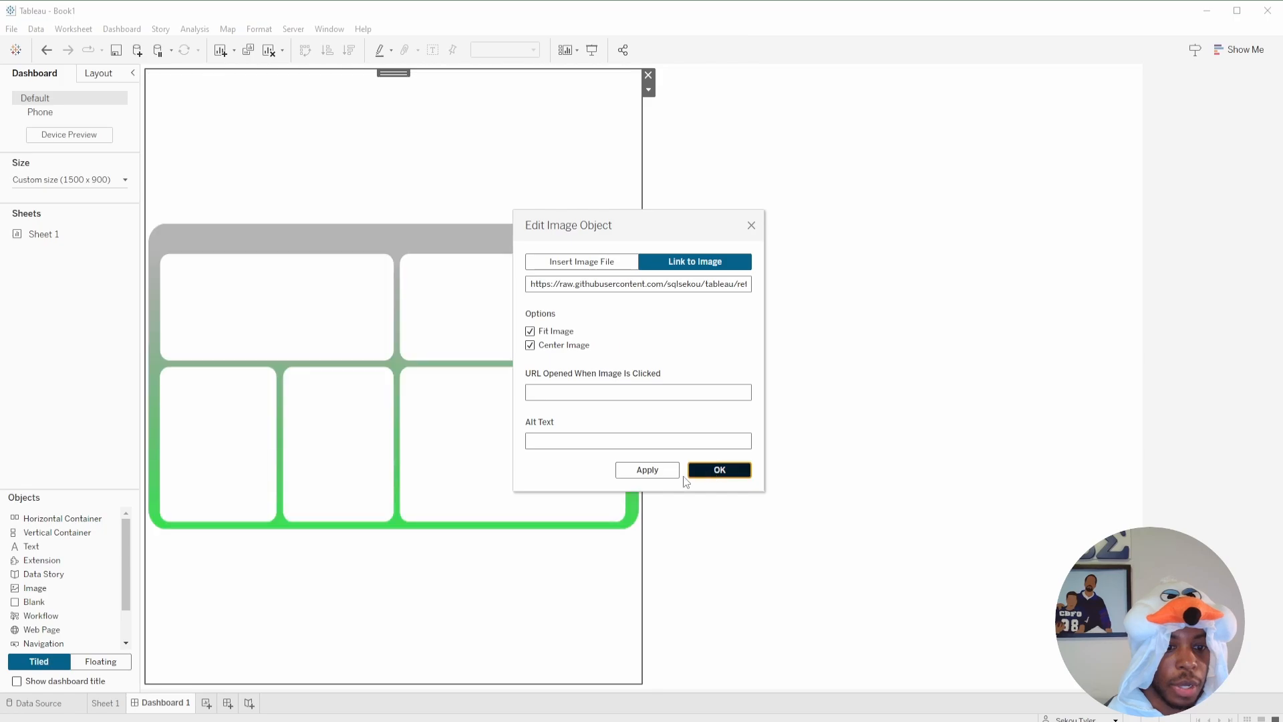
Remove the empty web page object beside the background image from the dashboard.
{"action": "left_click", "coordinate": [1119, 141]}
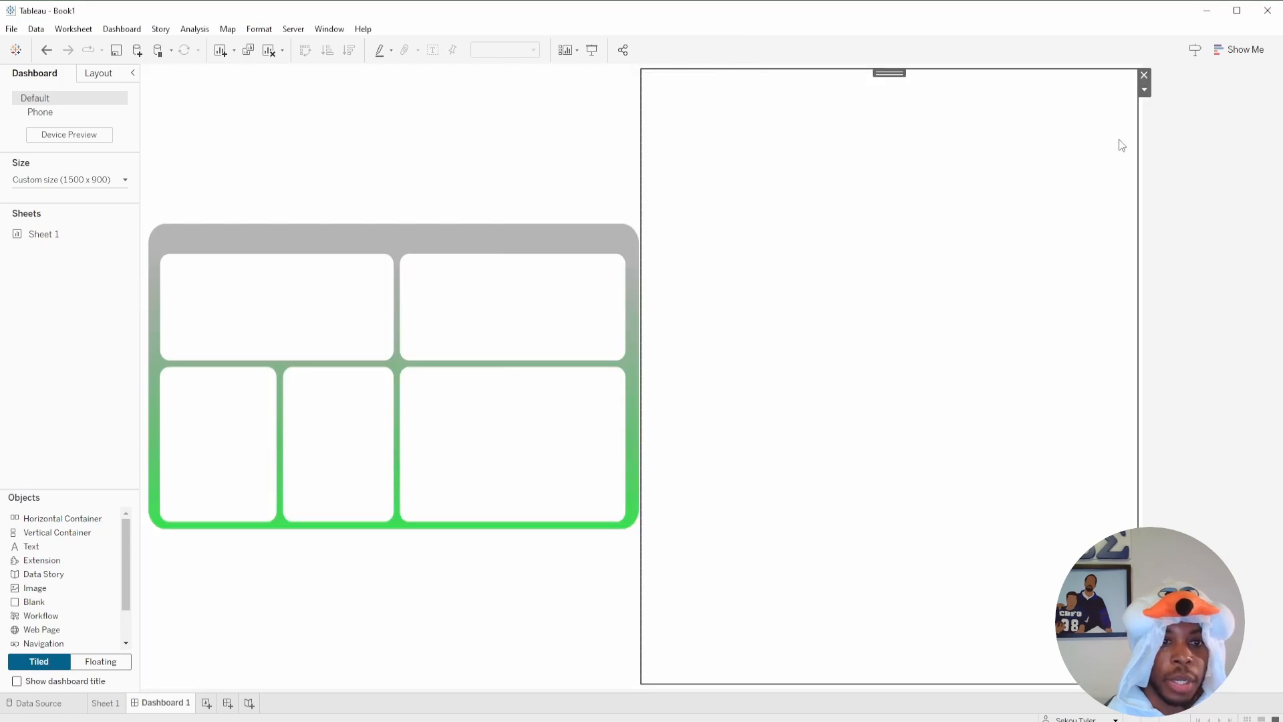
{"action": "left_click", "coordinate": [1144, 77]}
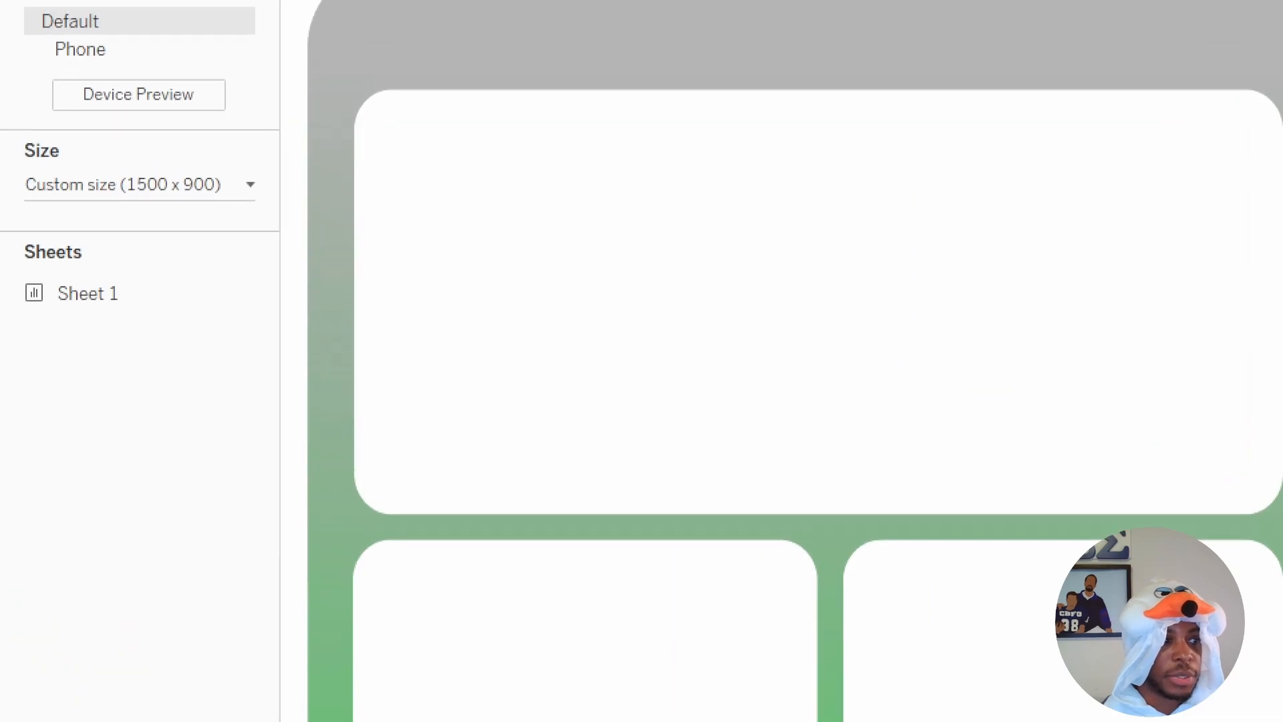
Compare the dashboard's custom size in Tableau with the dimensions of Group 3 in Figma.
{"action": "left_click_drag", "start_coordinate": [127, 214], "coordinate": [212, 219]}
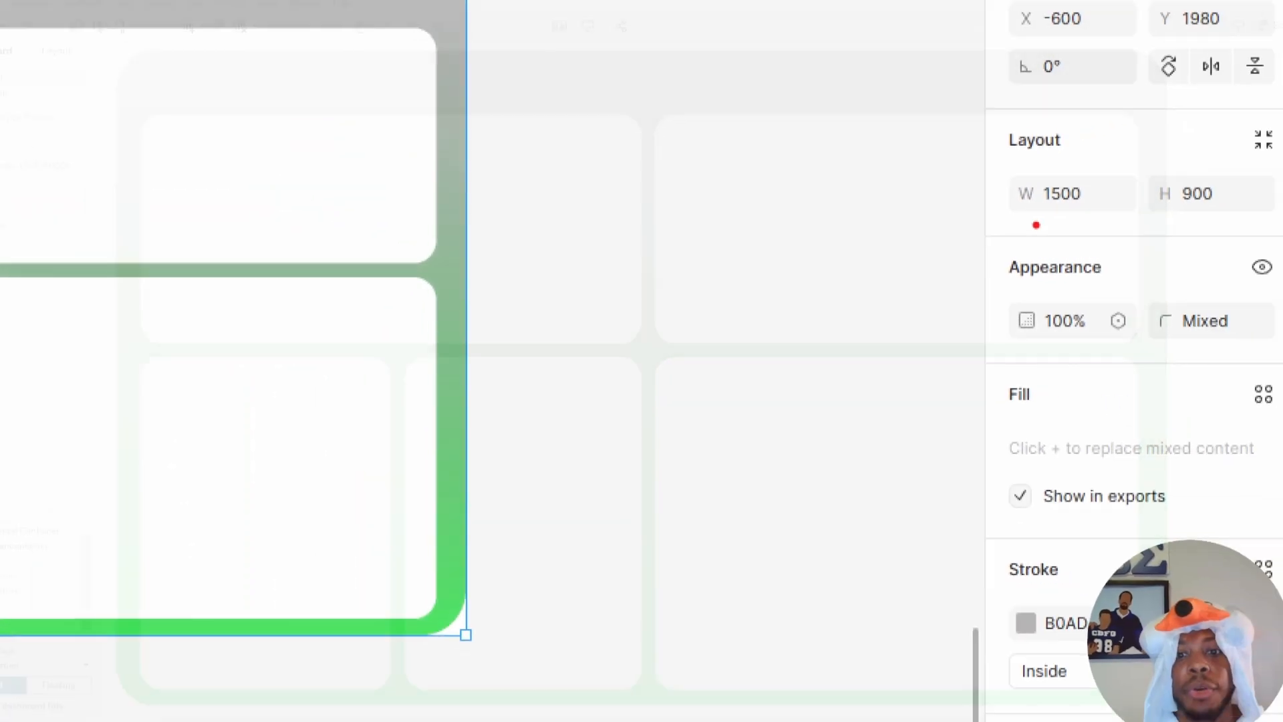
{"action": "left_click_drag", "start_coordinate": [1004, 231], "coordinate": [1178, 233]}
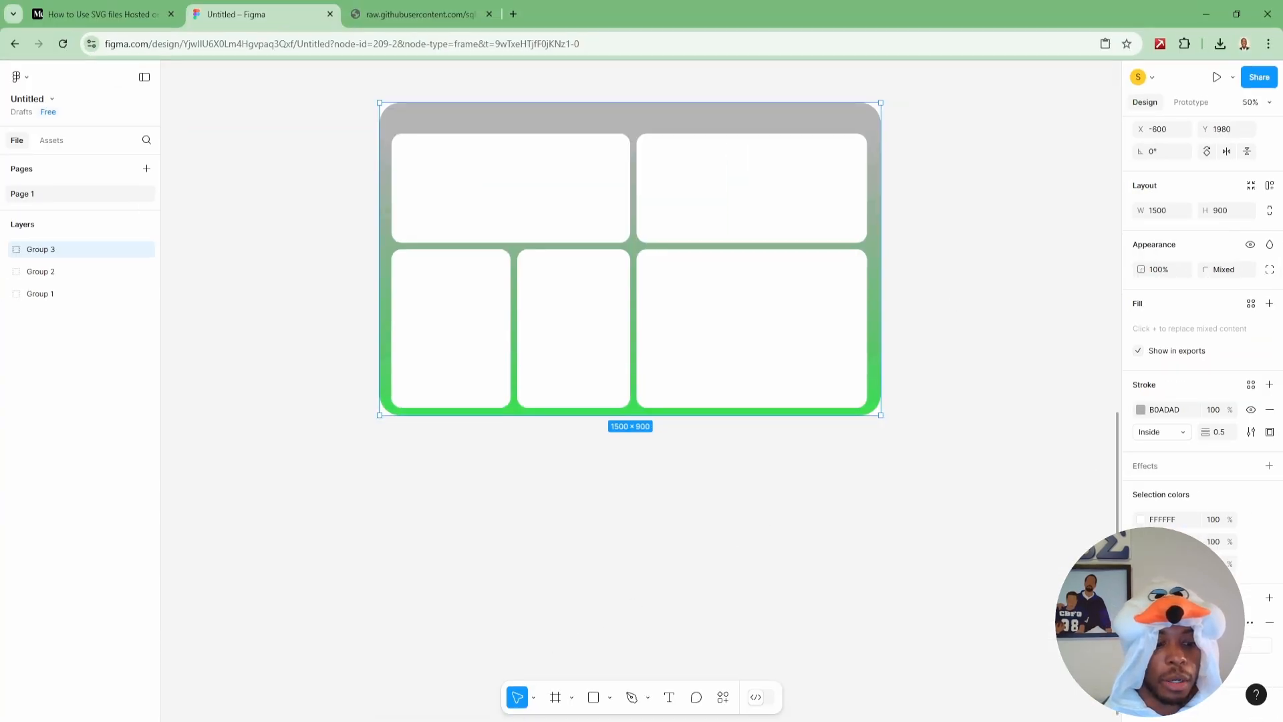
{"action": "left_click", "coordinate": [421, 14]}
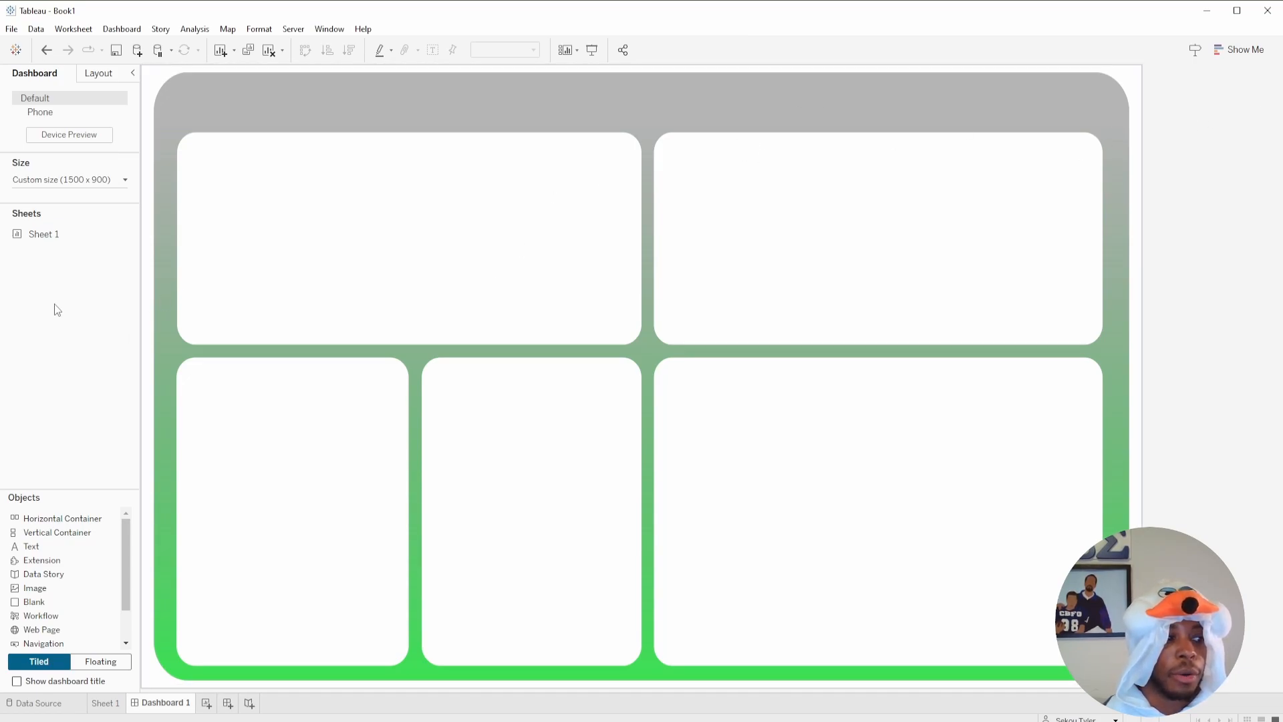
Place Sheet 1 as a floating object over the upper-left card, shrink it and move it near the card's centre.
{"action": "mouse_move", "coordinate": [38, 244]}
{"action": "left_click", "coordinate": [97, 663]}
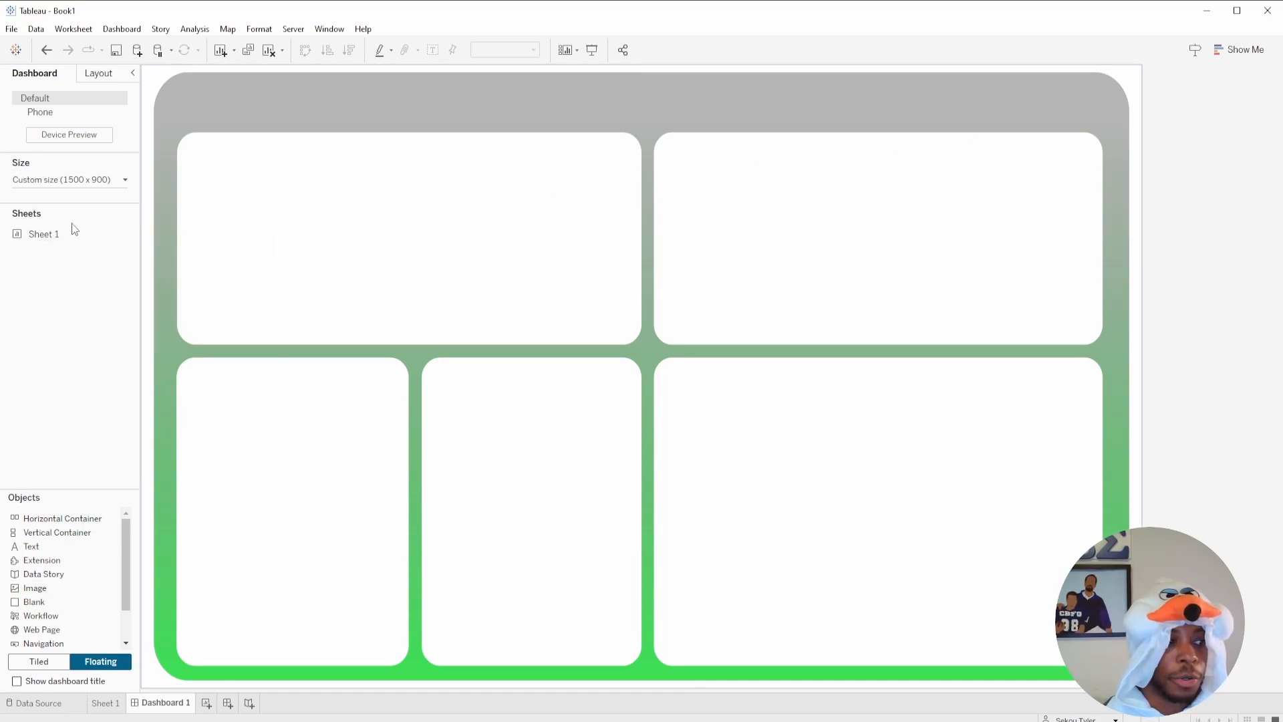
{"action": "left_click_drag", "start_coordinate": [47, 238], "coordinate": [231, 148]}
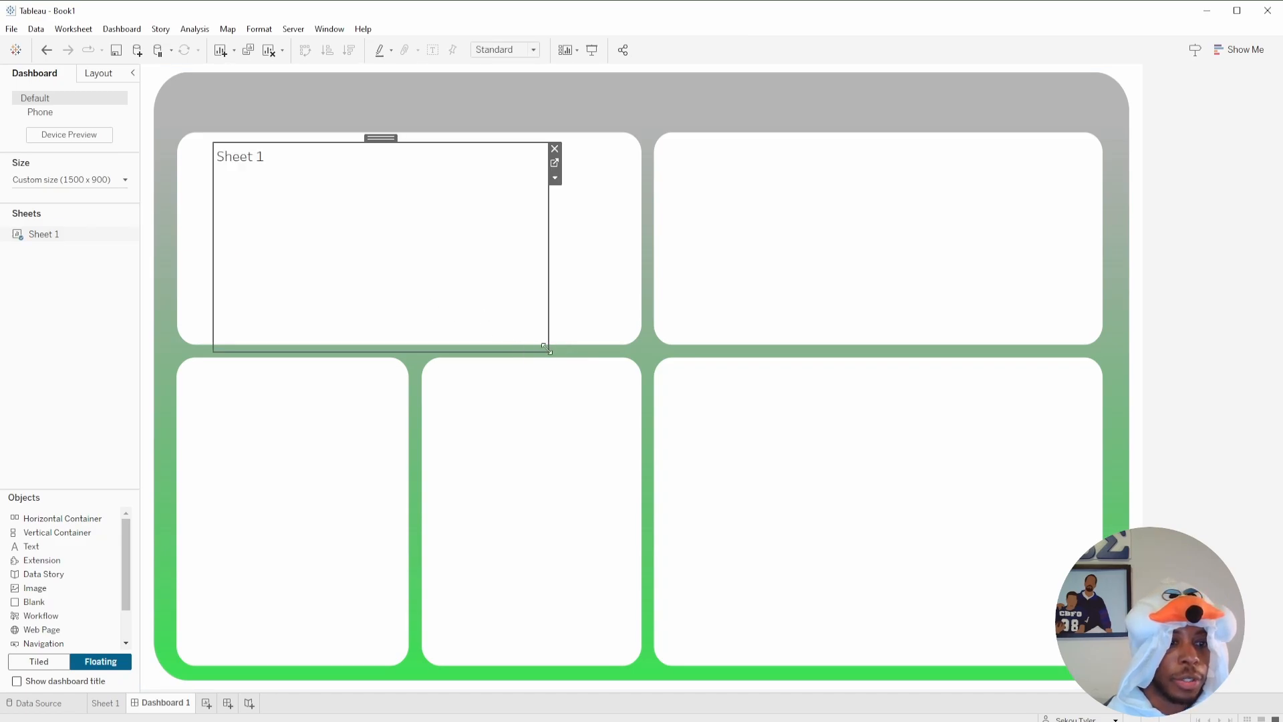
{"action": "left_click_drag", "start_coordinate": [542, 355], "coordinate": [441, 241]}
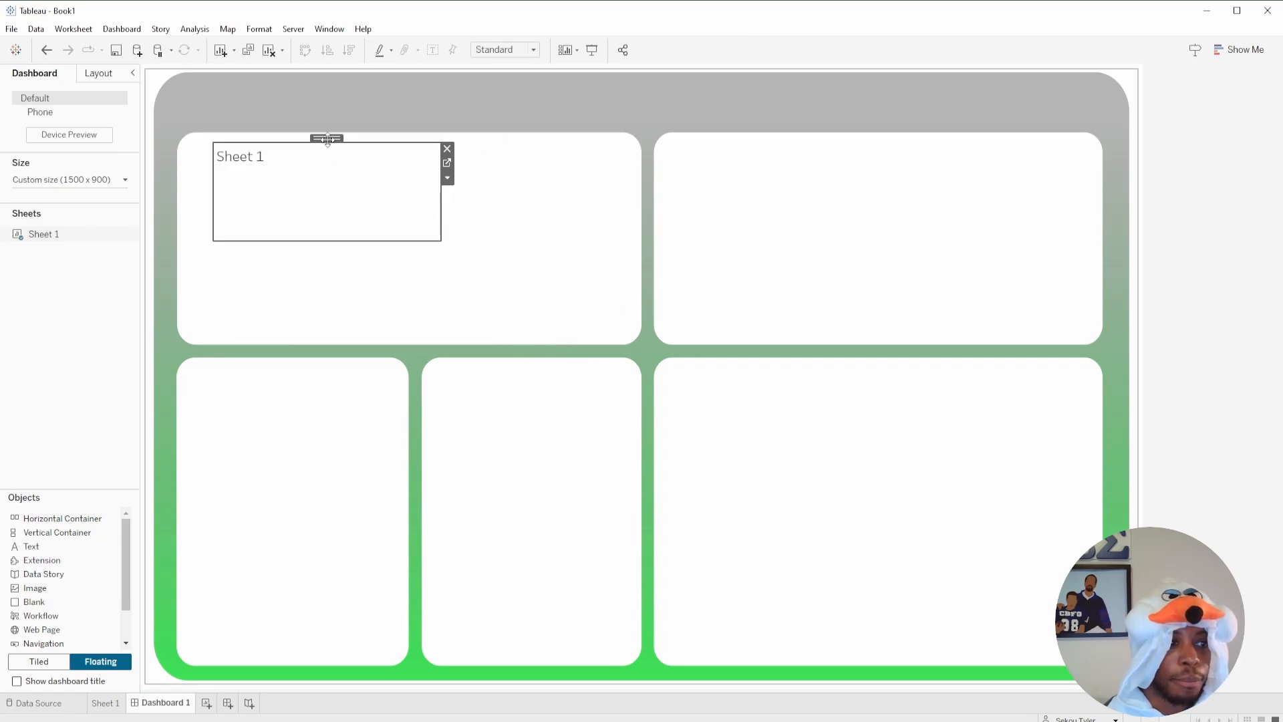
{"action": "left_click_drag", "start_coordinate": [326, 138], "coordinate": [442, 156]}
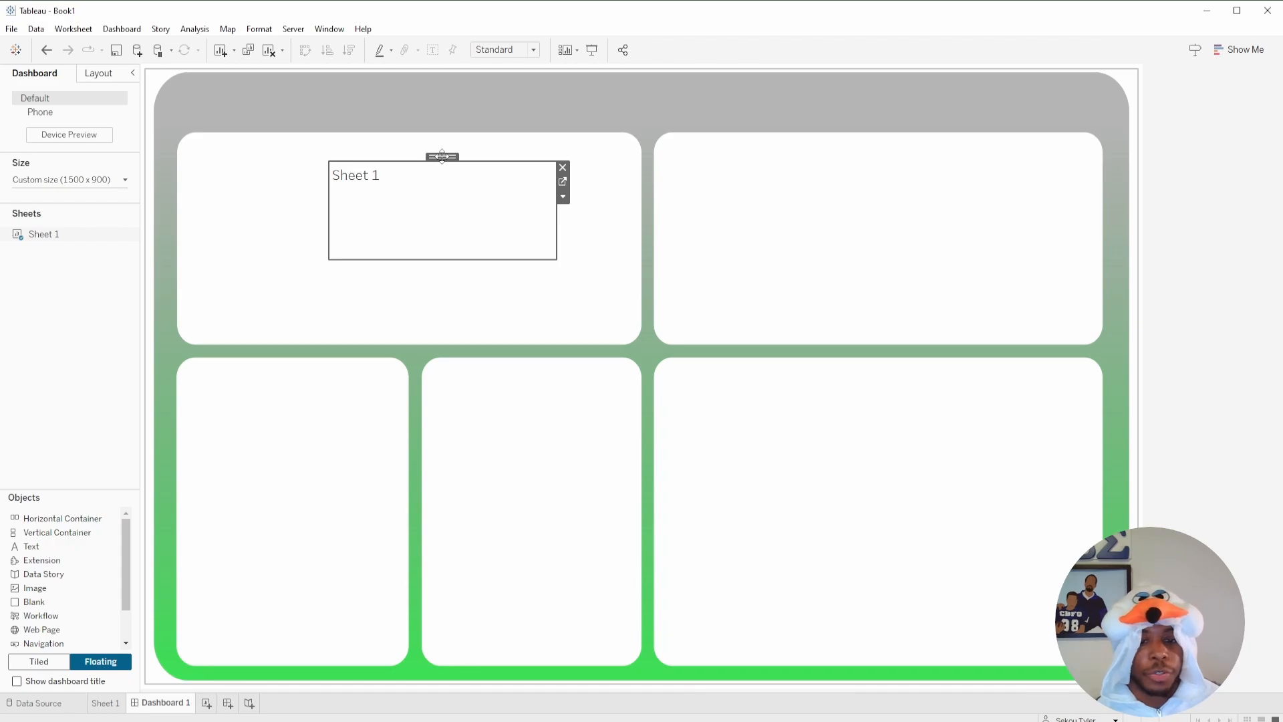